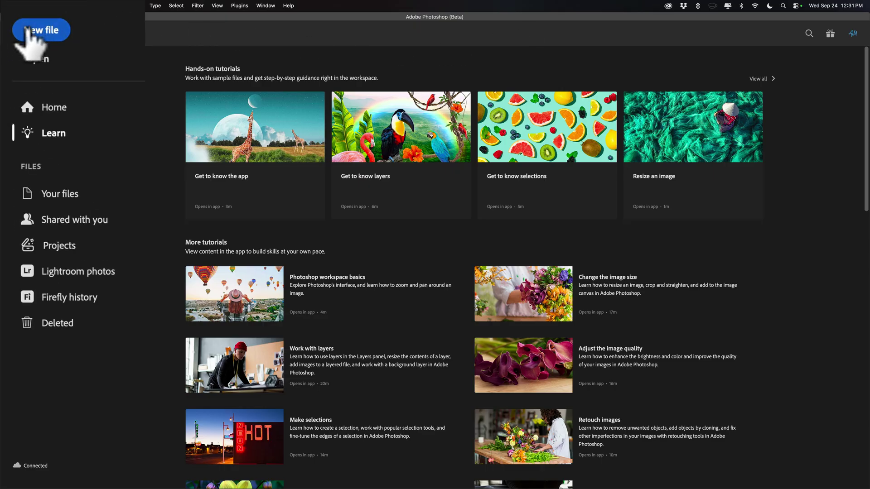
- Create a new 6000 x 4000 px document at 300 ppi from the recent Custom preset
{"action": "left_click", "coordinate": [23, 66]}
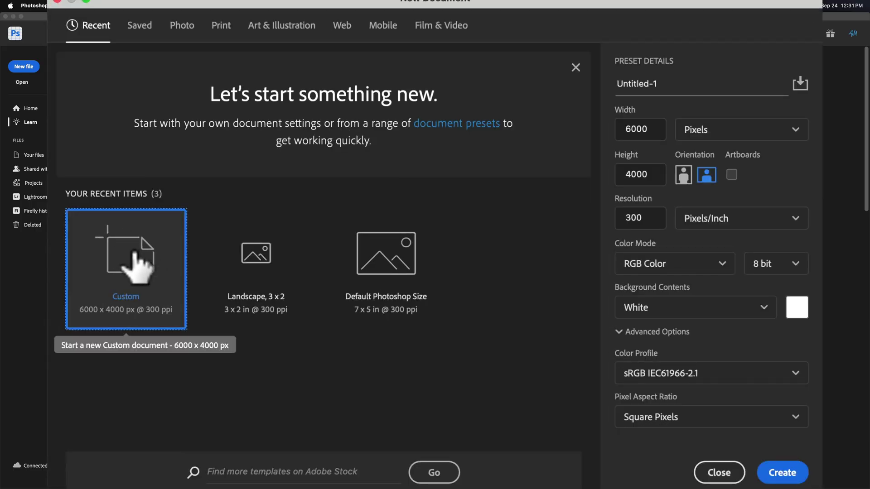
{"action": "left_click", "coordinate": [137, 262]}
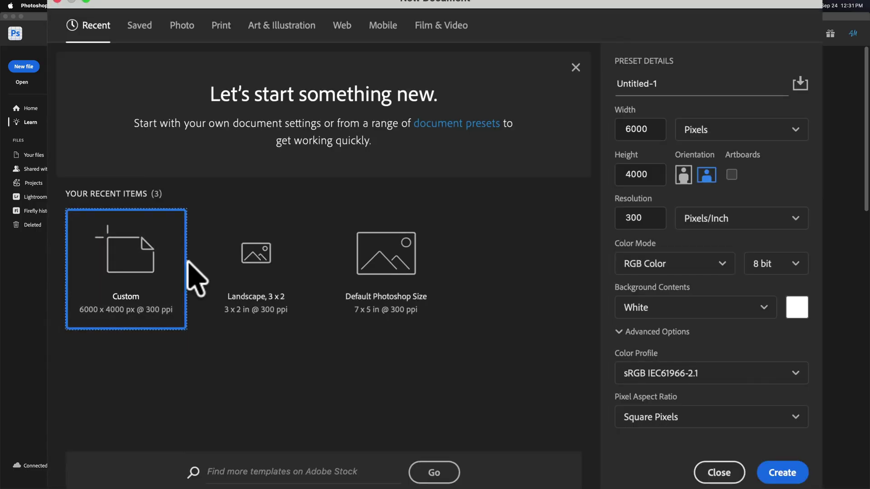
{"action": "left_click", "coordinate": [783, 473]}
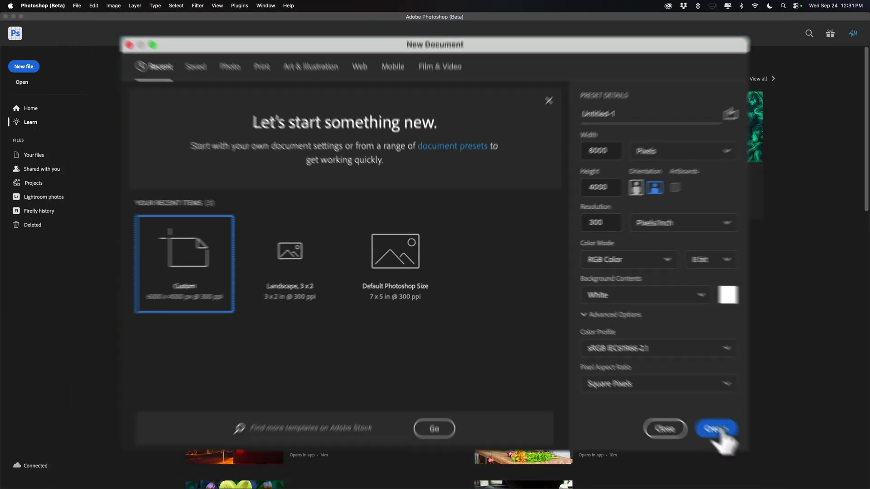
{"action": "left_click", "coordinate": [624, 366]}
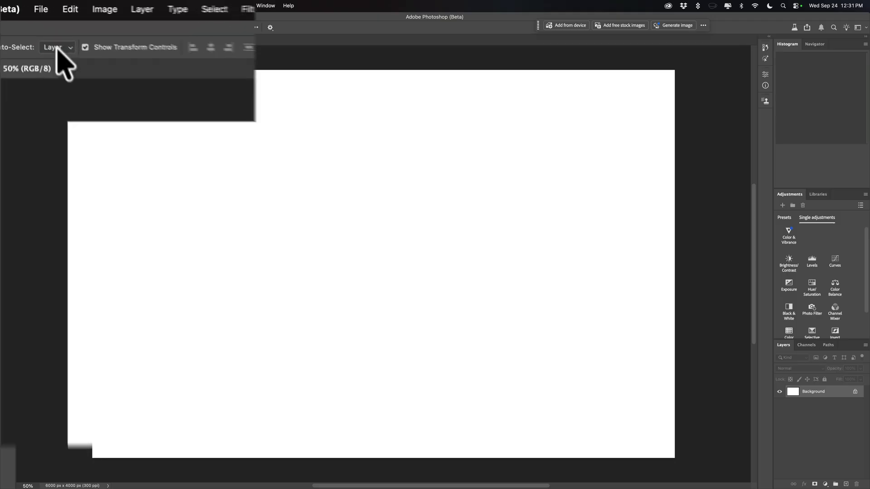
- Open the free Adobe Stock image browser and look through its image categories
{"action": "left_click", "coordinate": [44, 10]}
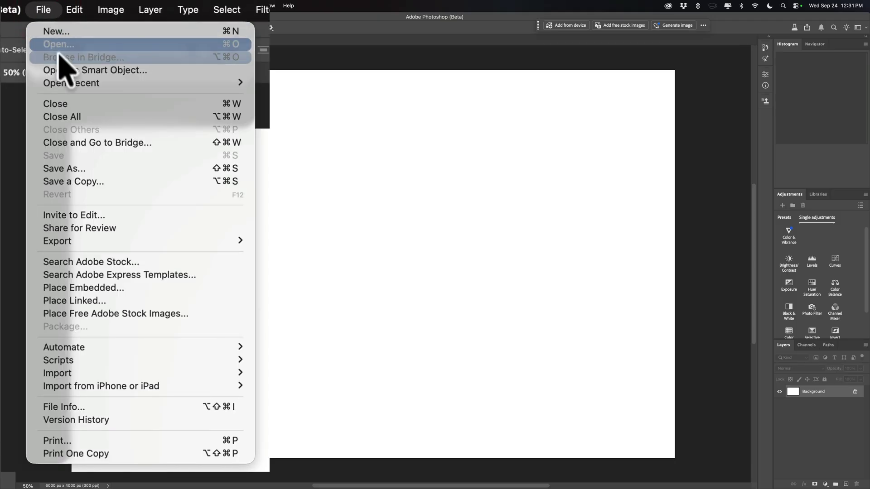
{"action": "left_click", "coordinate": [198, 314]}
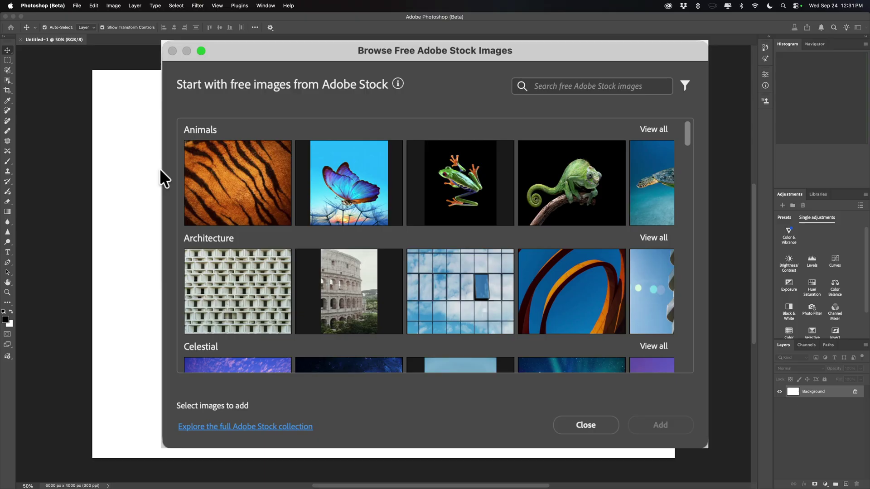
{"action": "scroll", "coordinate": [272, 188], "scroll_direction": "down", "scroll_amount": 5}
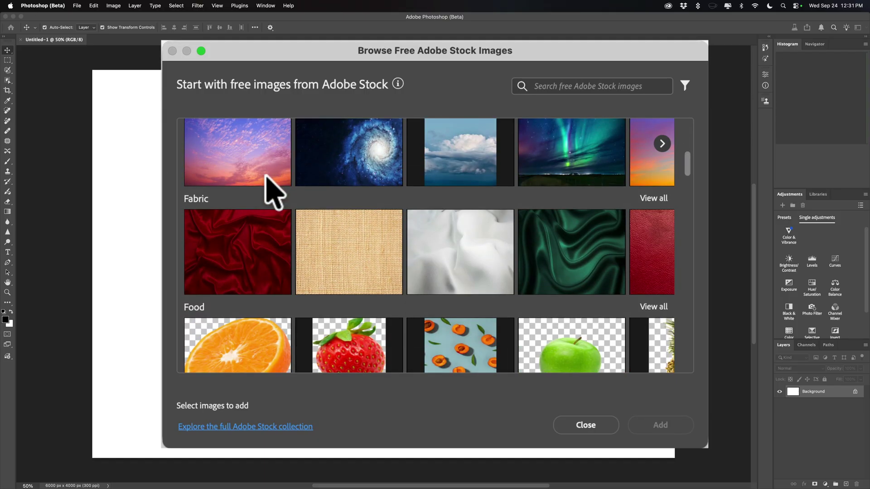
{"action": "scroll", "coordinate": [272, 189], "scroll_direction": "up", "scroll_amount": 10}
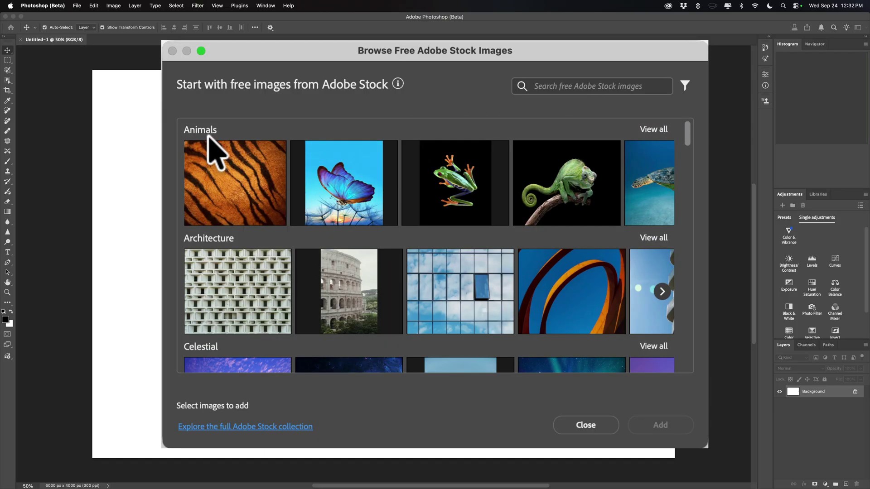
{"action": "scroll", "coordinate": [249, 181], "scroll_direction": "down", "scroll_amount": 3}
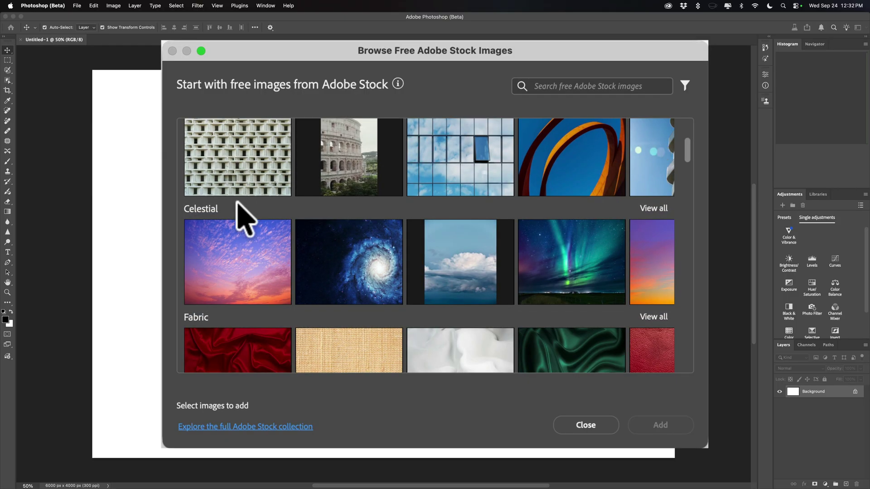
{"action": "scroll", "coordinate": [238, 218], "scroll_direction": "down", "scroll_amount": 5}
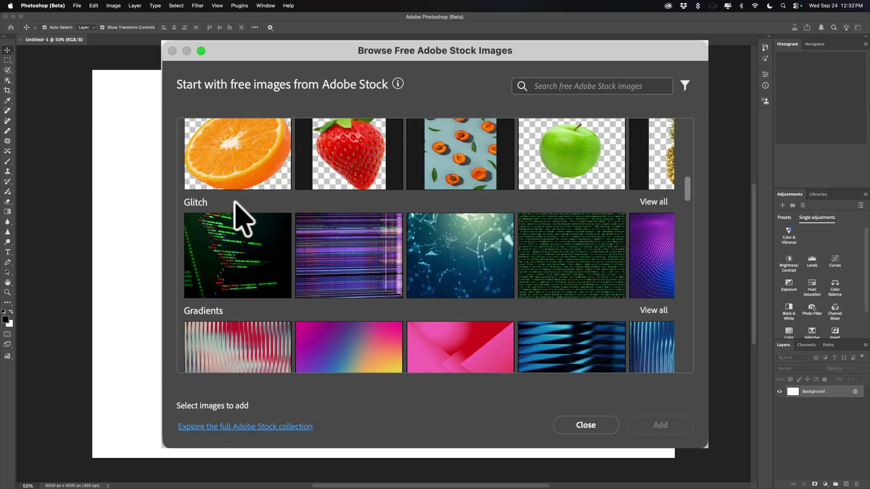
{"action": "scroll", "coordinate": [235, 201], "scroll_direction": "down", "scroll_amount": 10}
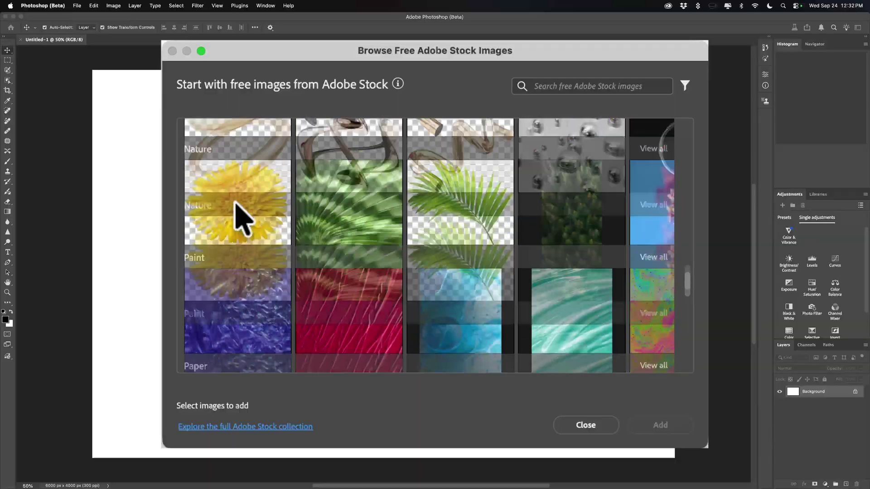
{"action": "scroll", "coordinate": [235, 202], "scroll_direction": "up", "scroll_amount": 15}
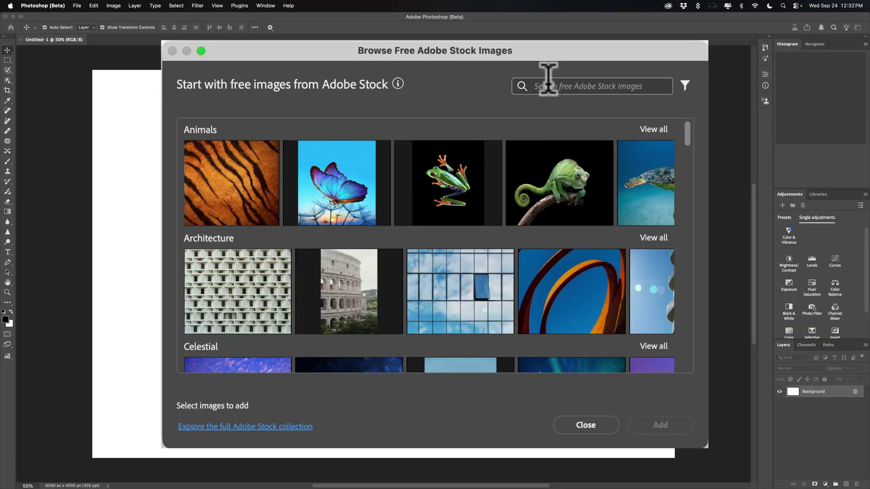
- Search the free stock images for "Living room" and add the apartment photo with the brick-walled kitchen beside the living room
{"action": "left_click", "coordinate": [546, 86]}
{"action": "type", "text": "Living room"}
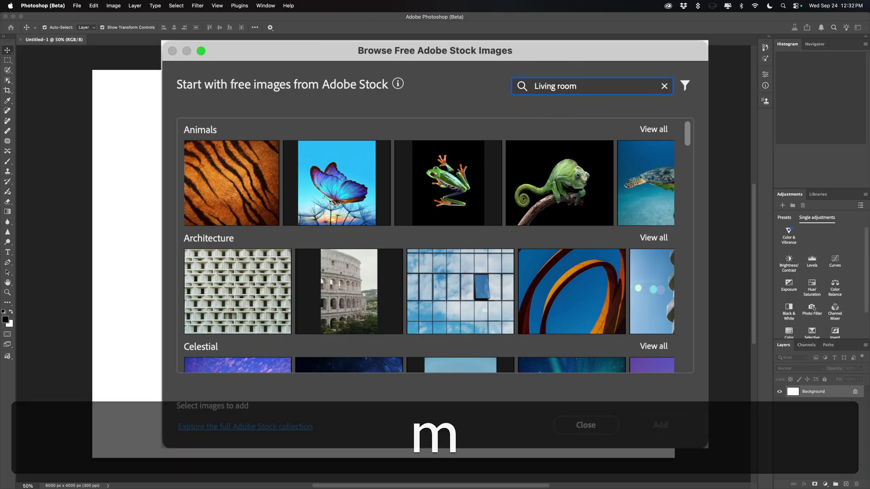
{"action": "key", "text": "Return"}
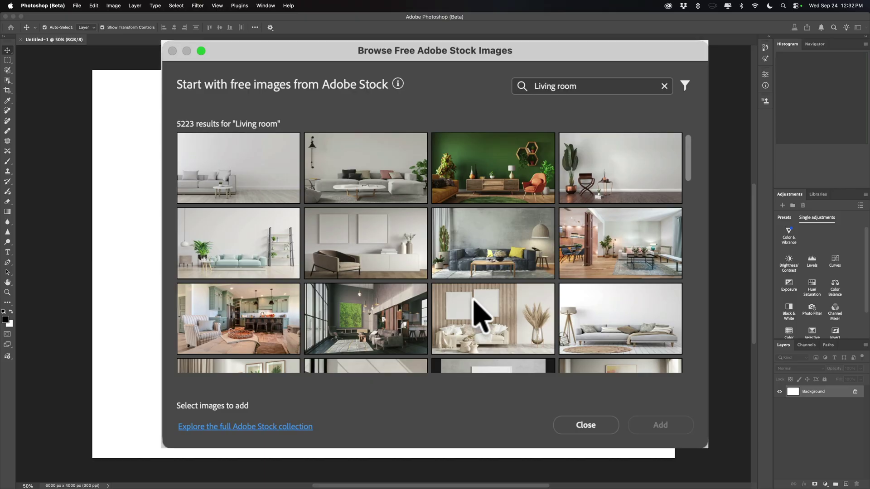
{"action": "left_click", "coordinate": [614, 250]}
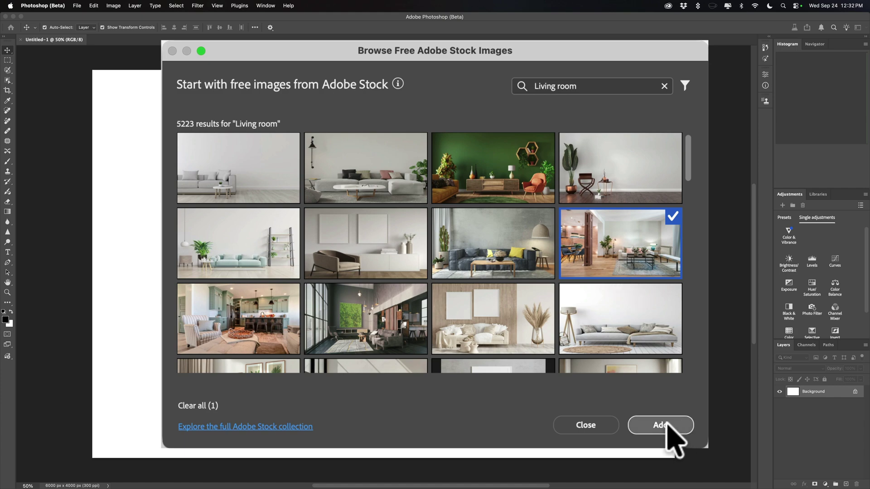
{"action": "left_click", "coordinate": [666, 424]}
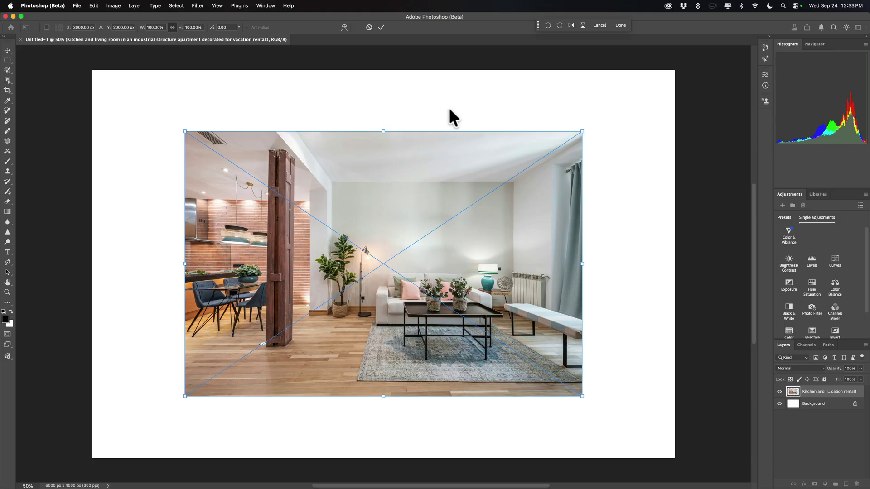
- Scale the placed living room photo to about 146% so it fills the whole canvas, and commit the placement
{"action": "left_click_drag", "start_coordinate": [383, 132], "coordinate": [383, 70]}
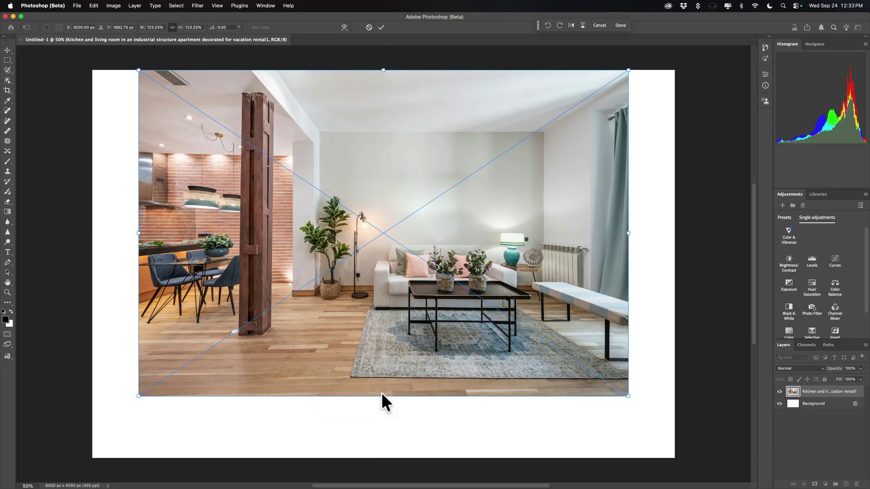
{"action": "left_click_drag", "start_coordinate": [383, 396], "coordinate": [384, 456]}
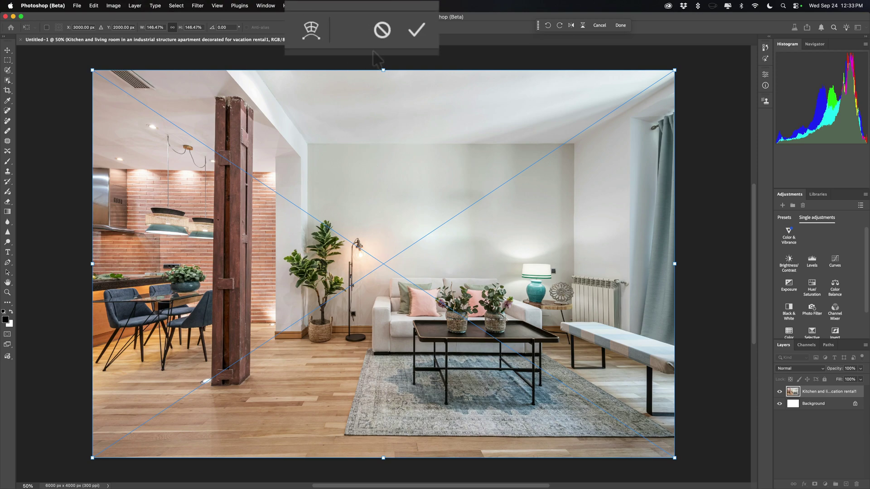
{"action": "left_click", "coordinate": [418, 30]}
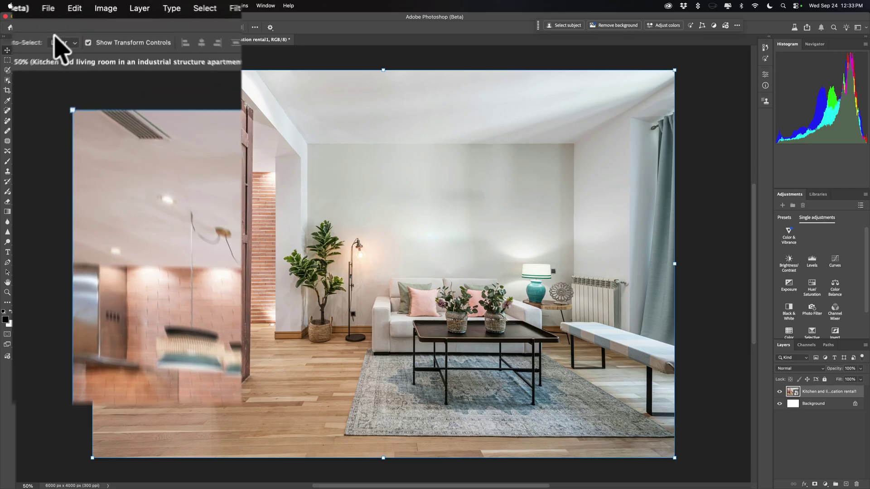
- Reopen the free Adobe Stock image browser and search it for "dog in studio"
{"action": "left_click", "coordinate": [43, 9]}
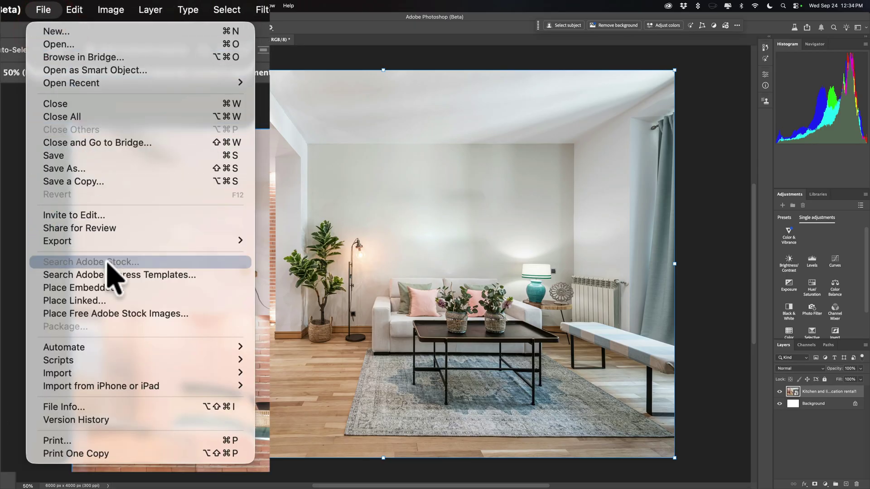
{"action": "left_click", "coordinate": [129, 313]}
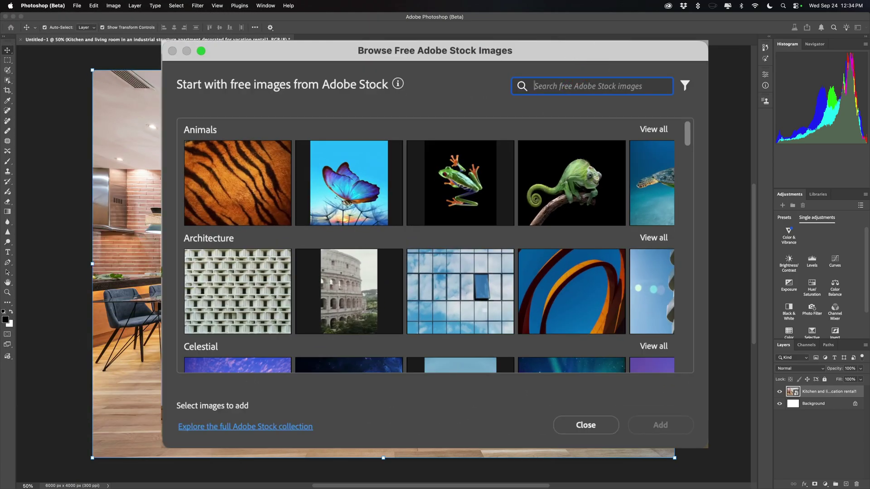
{"action": "type", "text": "dog"}
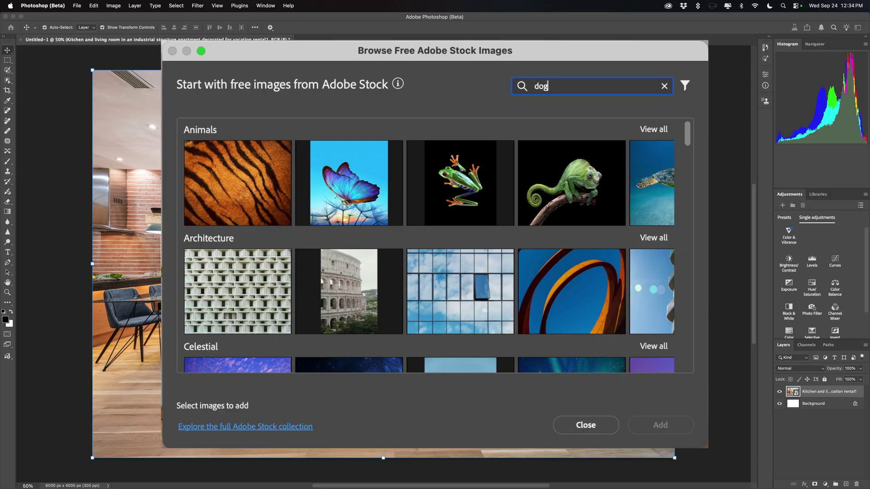
{"action": "type", "text": " in"}
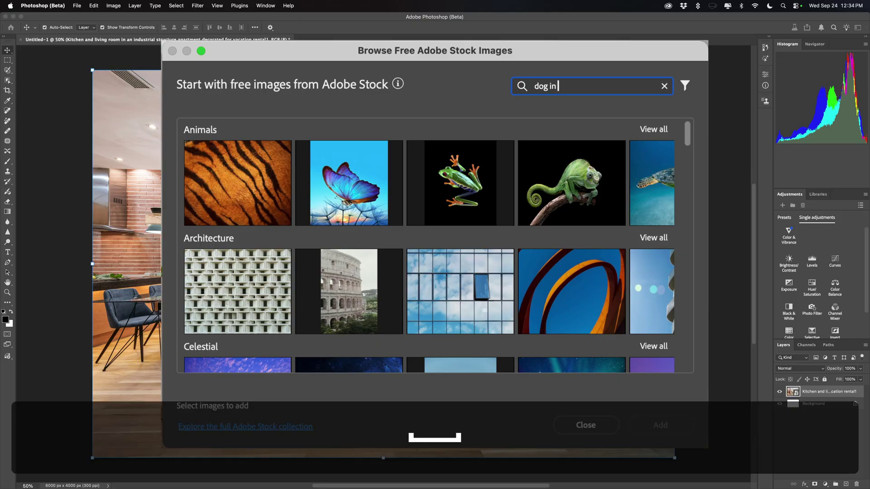
{"action": "type", "text": " studio"}
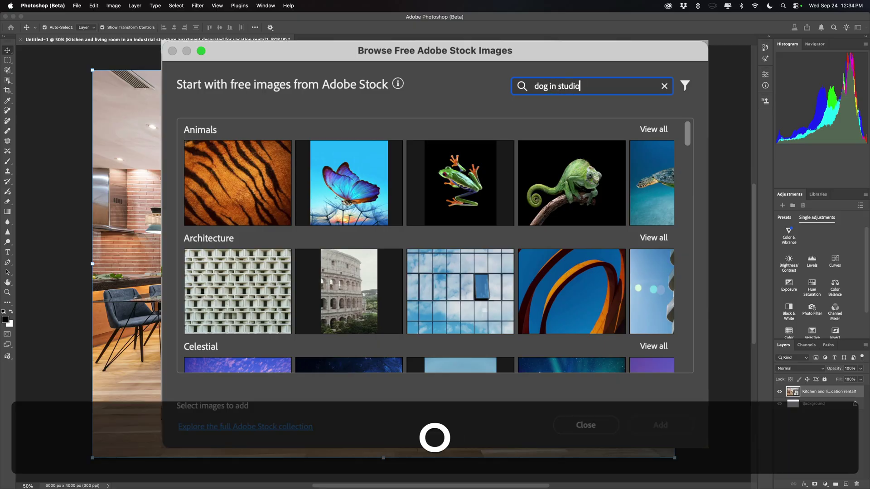
{"action": "key", "text": "Return"}
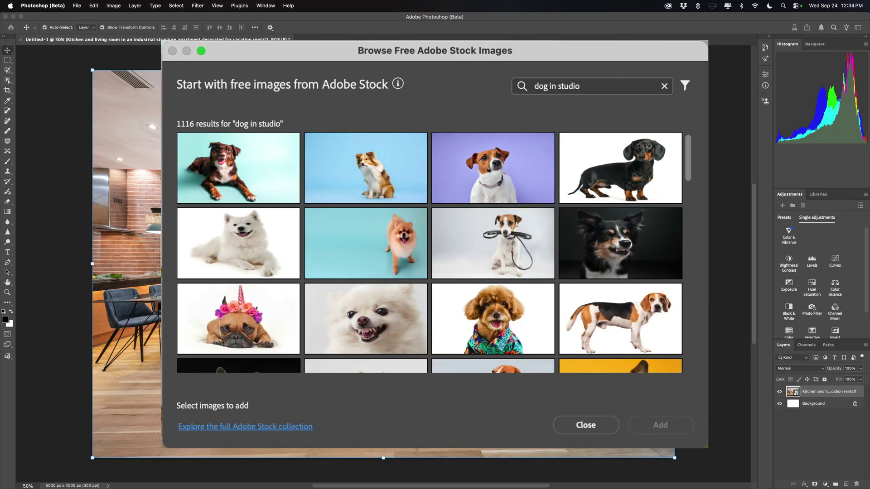
- Review the dog photos and add the Shetland Sheepdog sitting against a blue background to the document
{"action": "scroll", "coordinate": [379, 175], "scroll_direction": "down", "scroll_amount": 1}
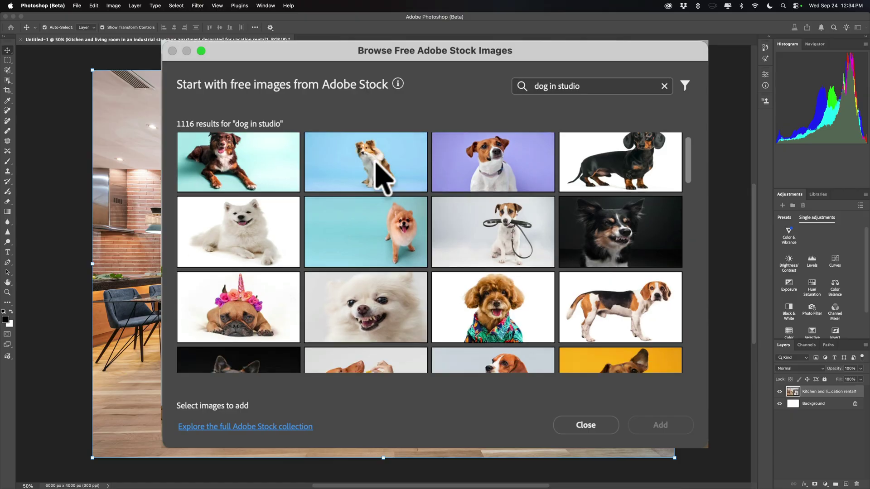
{"action": "scroll", "coordinate": [375, 168], "scroll_direction": "down", "scroll_amount": 1}
{"action": "scroll", "coordinate": [375, 181], "scroll_direction": "up", "scroll_amount": 2}
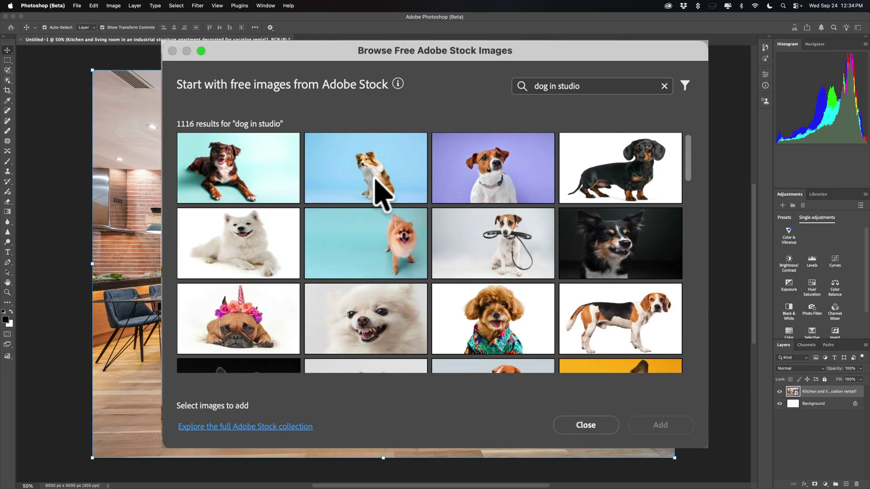
{"action": "scroll", "coordinate": [407, 188], "scroll_direction": "down", "scroll_amount": 2}
{"action": "scroll", "coordinate": [407, 189], "scroll_direction": "up", "scroll_amount": 2}
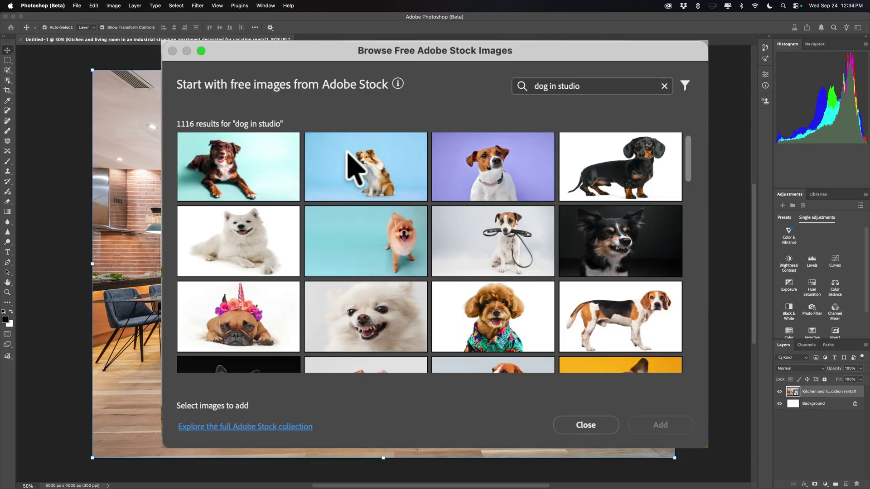
{"action": "left_click", "coordinate": [364, 170]}
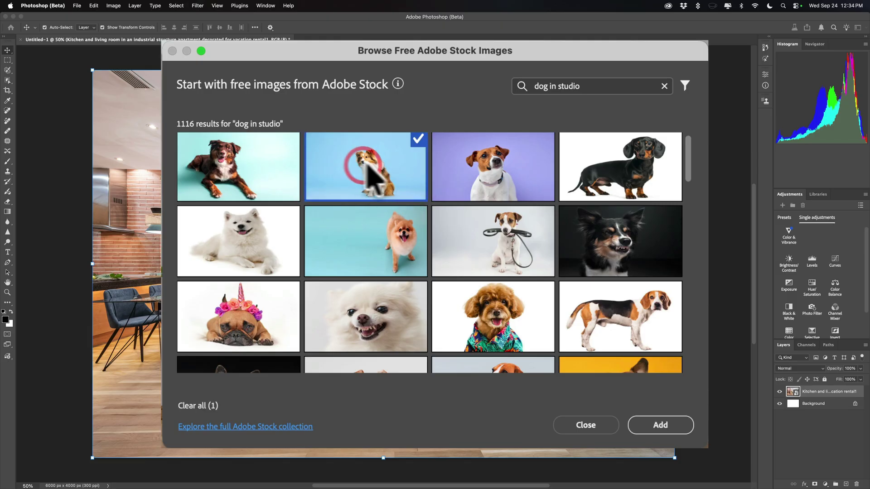
{"action": "left_click", "coordinate": [662, 425]}
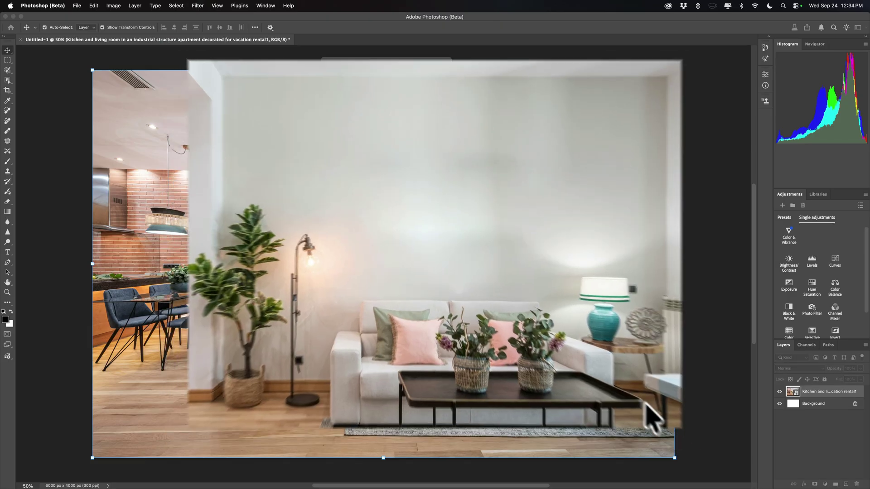
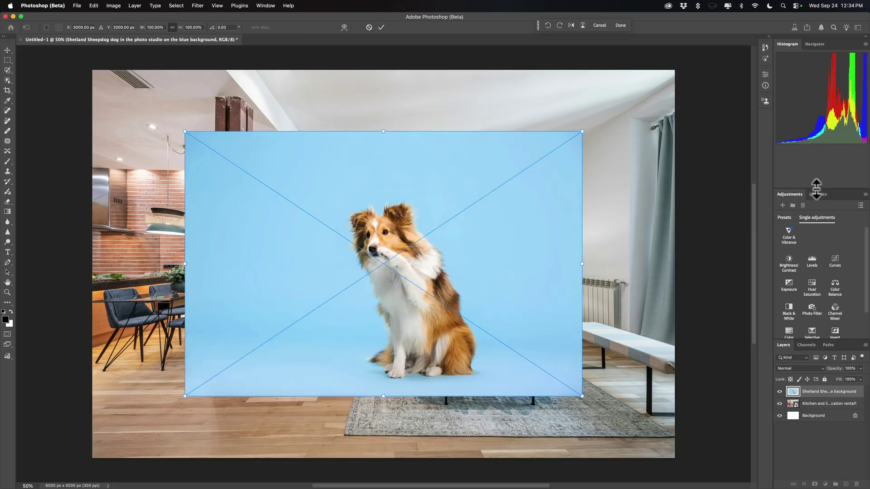
- Shrink the Histogram and Adjustments panels to give the Layers panel more height
{"action": "left_click_drag", "start_coordinate": [816, 189], "coordinate": [814, 128]}
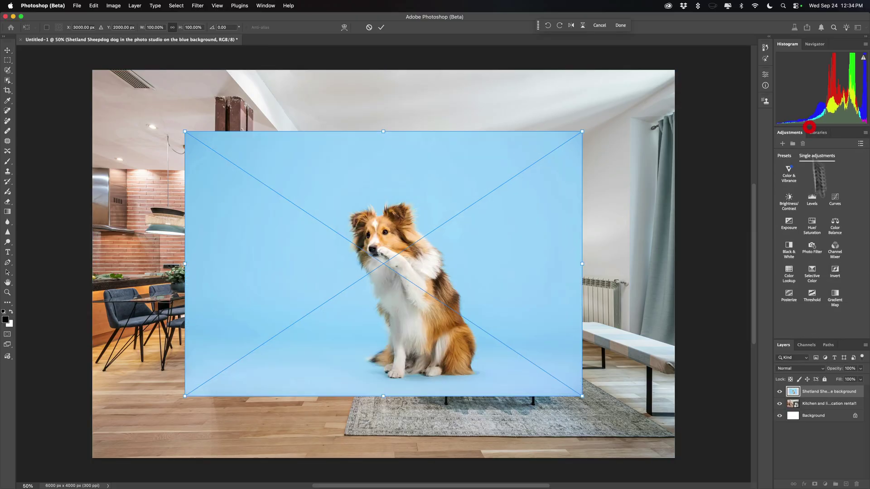
{"action": "left_click_drag", "start_coordinate": [808, 340], "coordinate": [806, 206]}
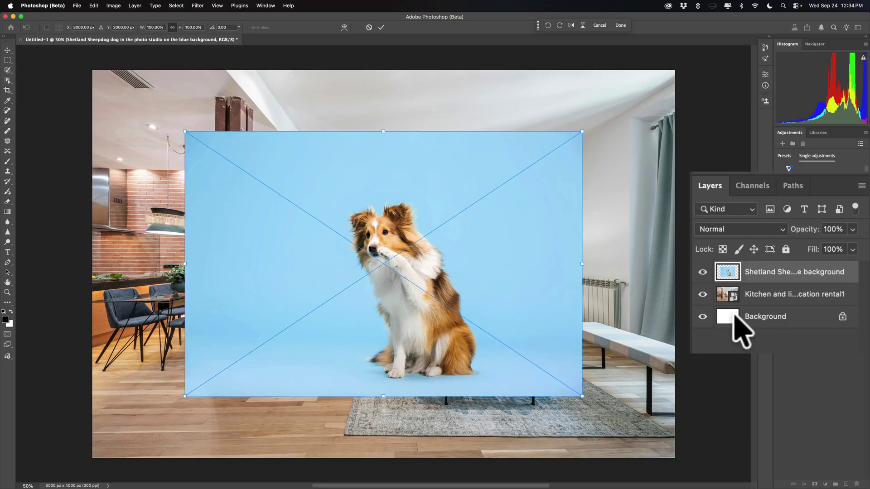
- Isolate the white Background layer, and show the living room and dog layers again one by one to review the stack
{"action": "left_click", "coordinate": [703, 316], "text": "alt"}
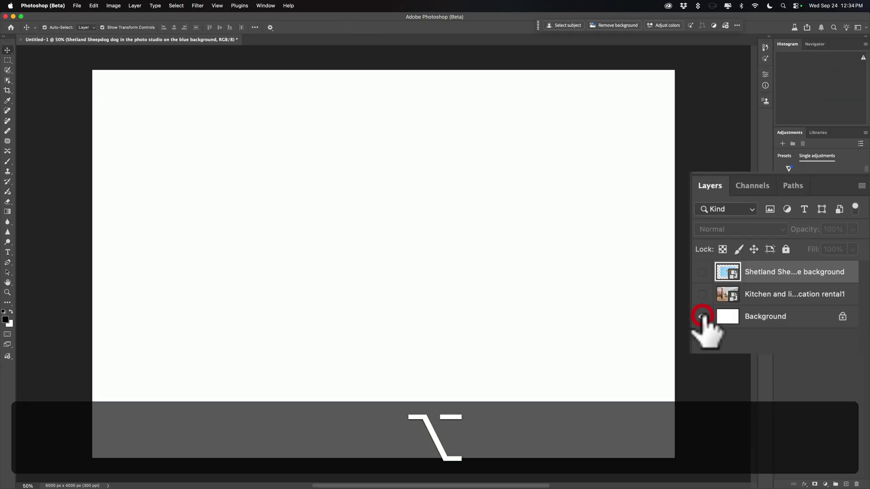
{"action": "left_click", "coordinate": [703, 294]}
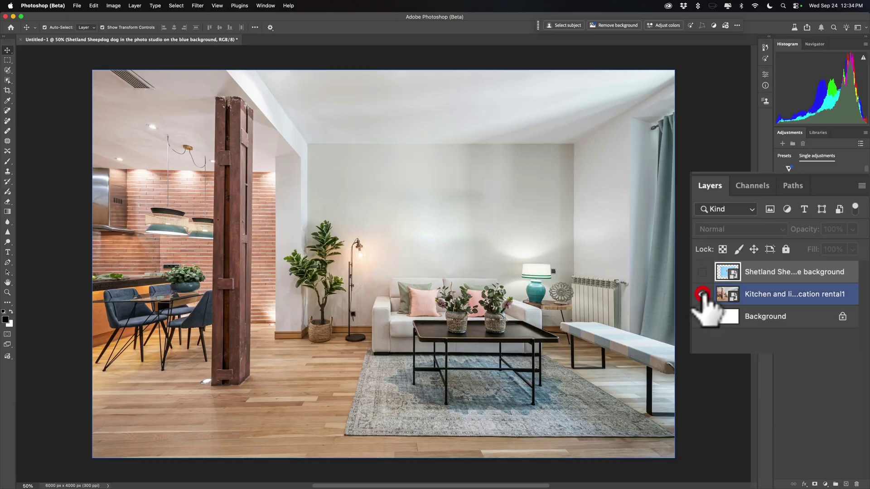
{"action": "left_click", "coordinate": [702, 272]}
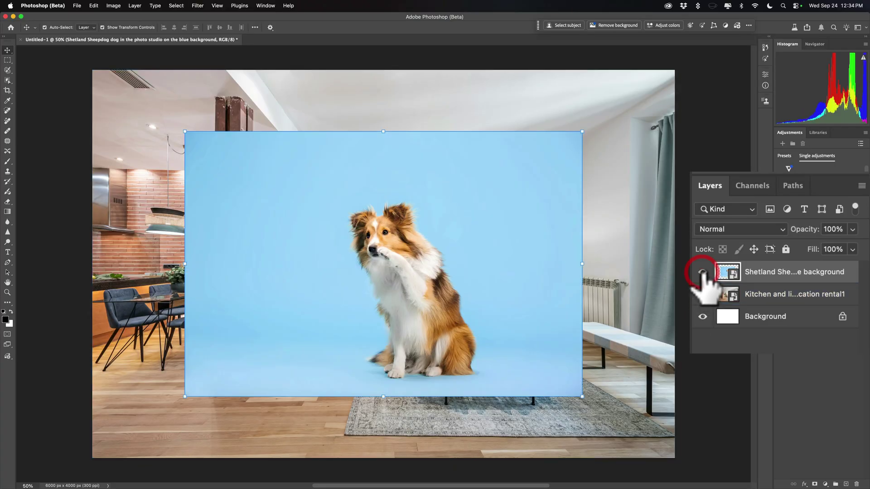
{"action": "left_click", "coordinate": [609, 287]}
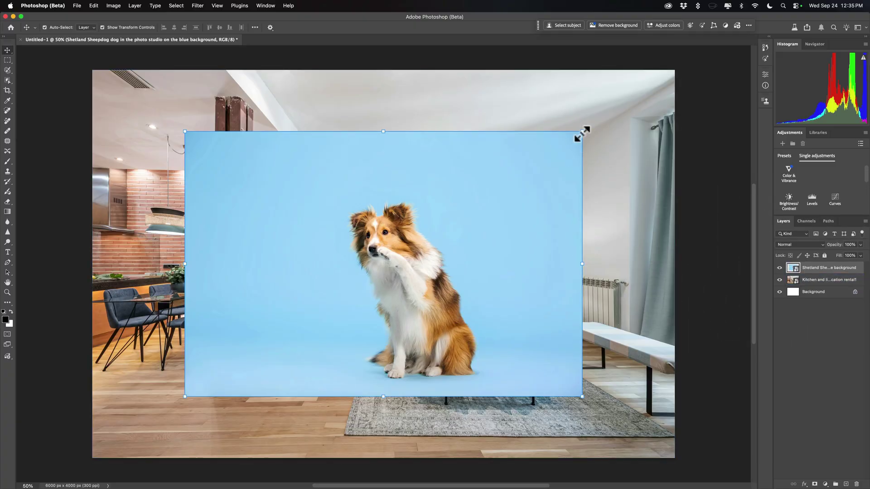
- Scale the dog photo to about 52% and place it on the wooden floor beside the pillar, committing the transform
{"action": "left_click_drag", "start_coordinate": [582, 132], "coordinate": [387, 248]}
{"action": "left_click_drag", "start_coordinate": [306, 335], "coordinate": [298, 350]}
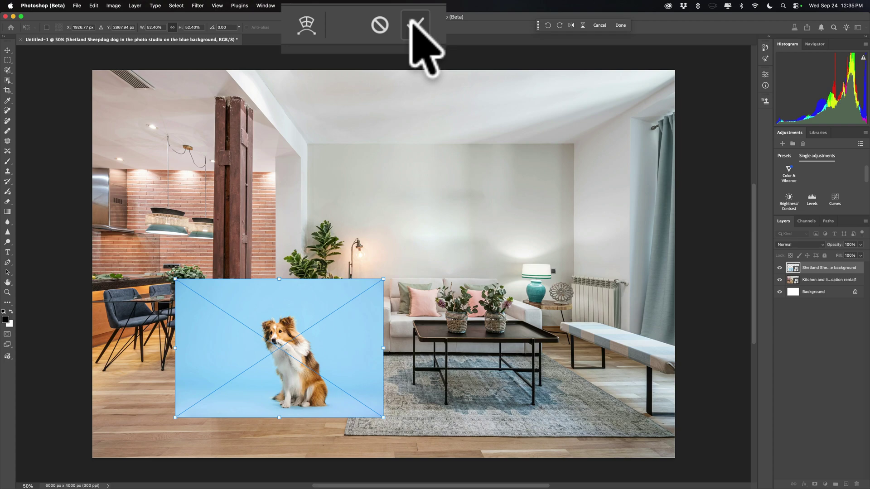
{"action": "left_click", "coordinate": [408, 24]}
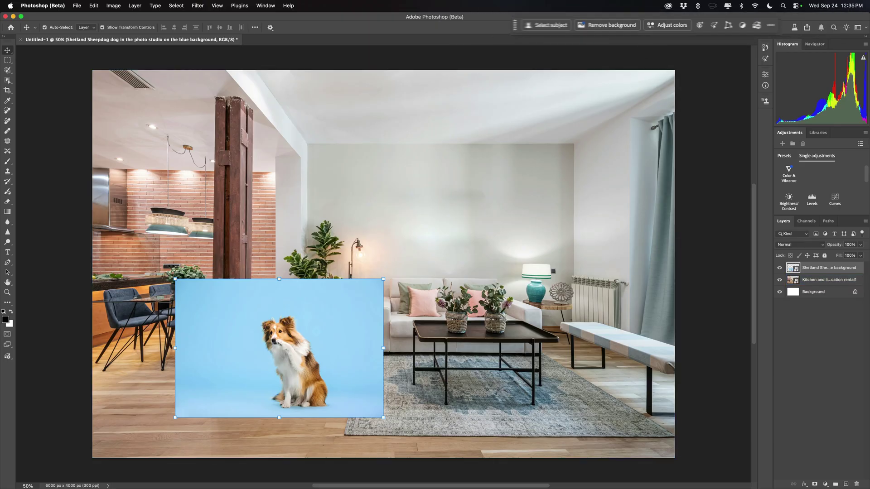
- Shift the Contextual Task Bar slightly and review its extra options for hiding, resetting and pinning it
{"action": "mouse_move", "coordinate": [538, 27]}
{"action": "left_mouse_down"}
{"action": "mouse_move", "coordinate": [529, 59]}
{"action": "mouse_move", "coordinate": [554, 27]}
{"action": "left_mouse_up"}
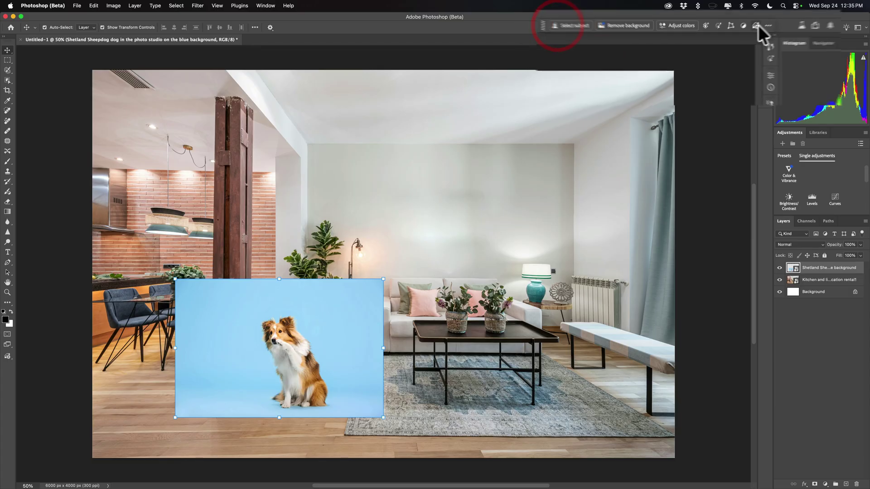
{"action": "left_click", "coordinate": [746, 28]}
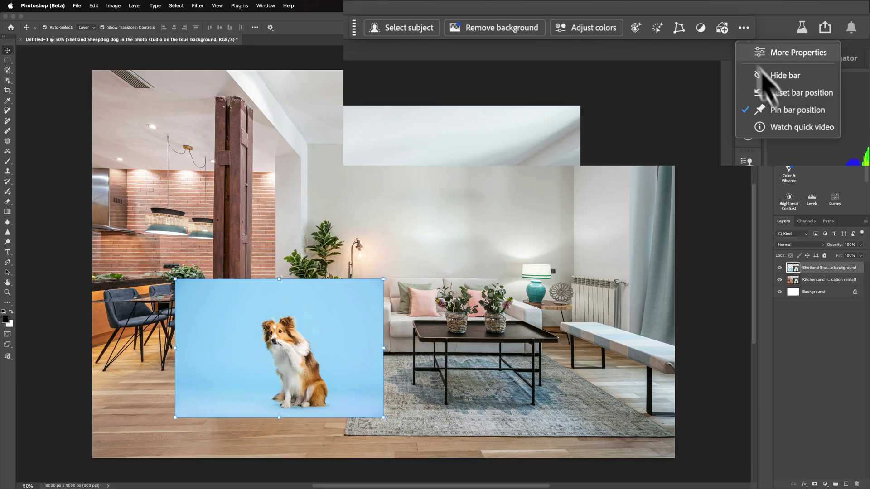
{"action": "left_click", "coordinate": [540, 84]}
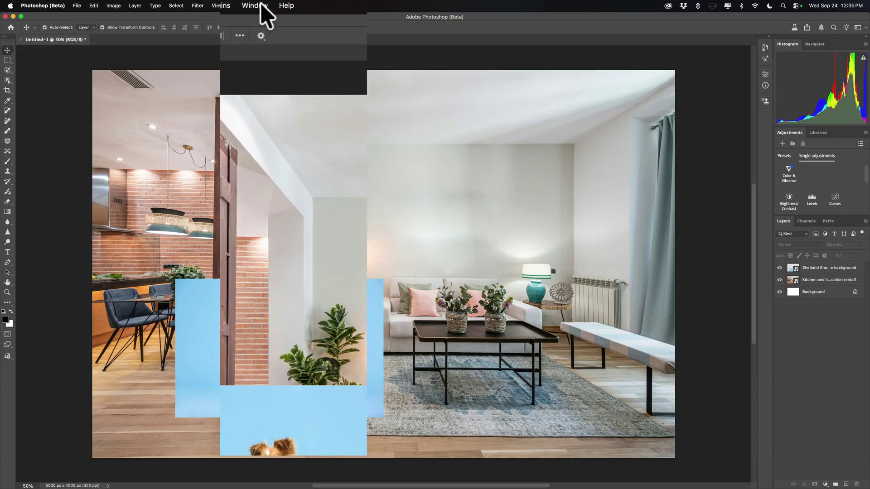
- Hide the Contextual Task Bar and show it again
{"action": "left_click", "coordinate": [261, 5]}
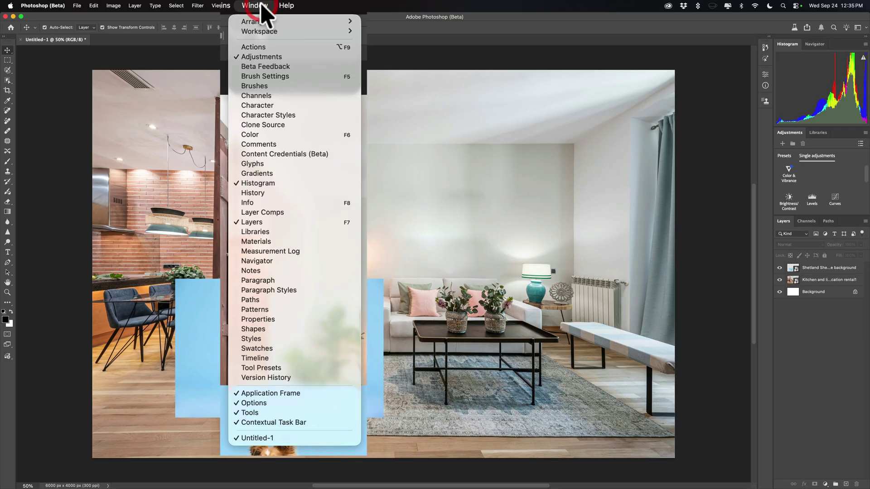
{"action": "left_click", "coordinate": [290, 424]}
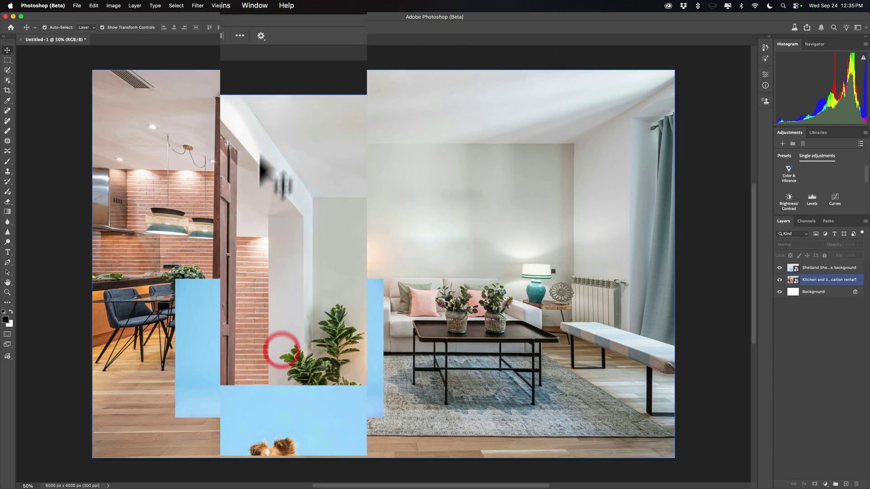
{"action": "left_click", "coordinate": [264, 5]}
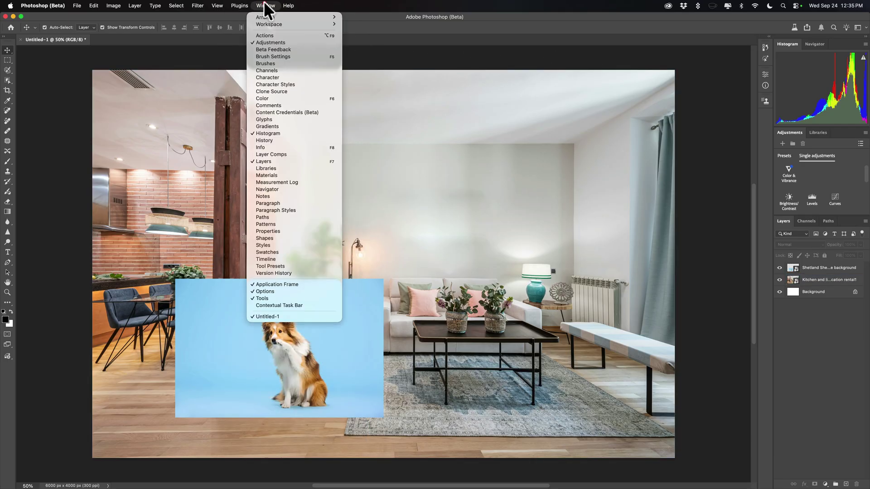
{"action": "left_click", "coordinate": [279, 303]}
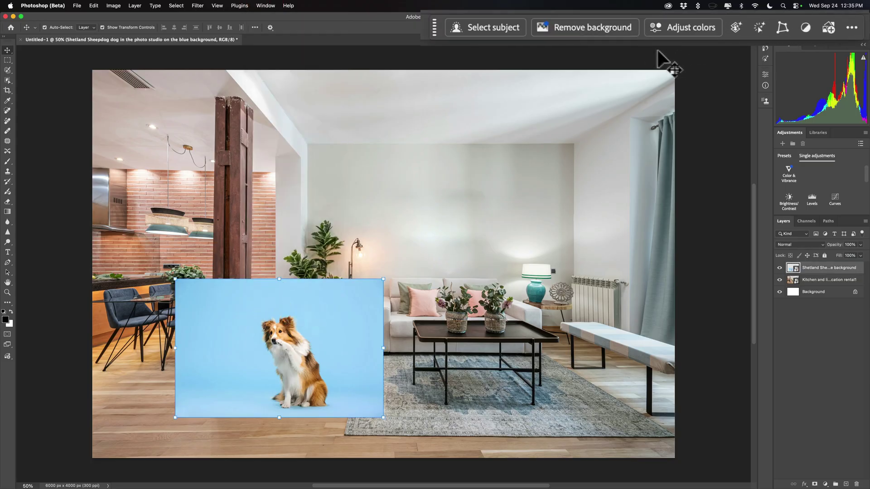
- Remove the blue background from the dog layer and harmonize the dog with the living room
{"action": "left_click", "coordinate": [574, 26]}
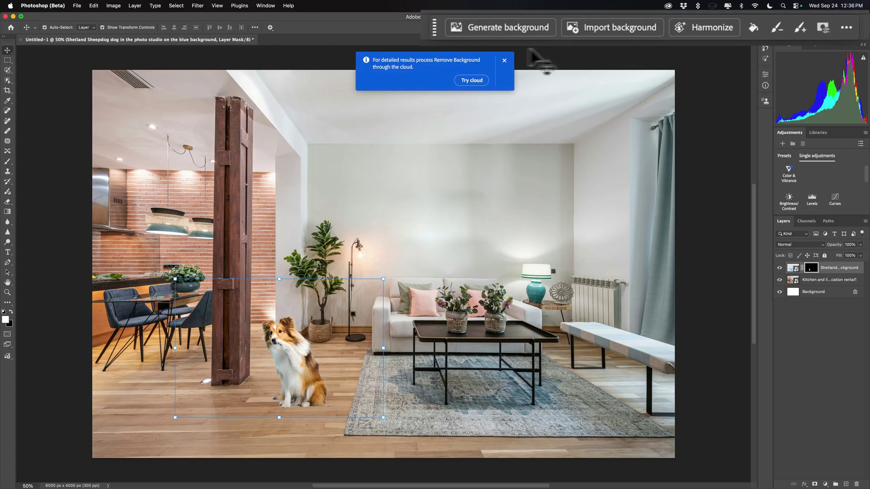
{"action": "left_click", "coordinate": [505, 60]}
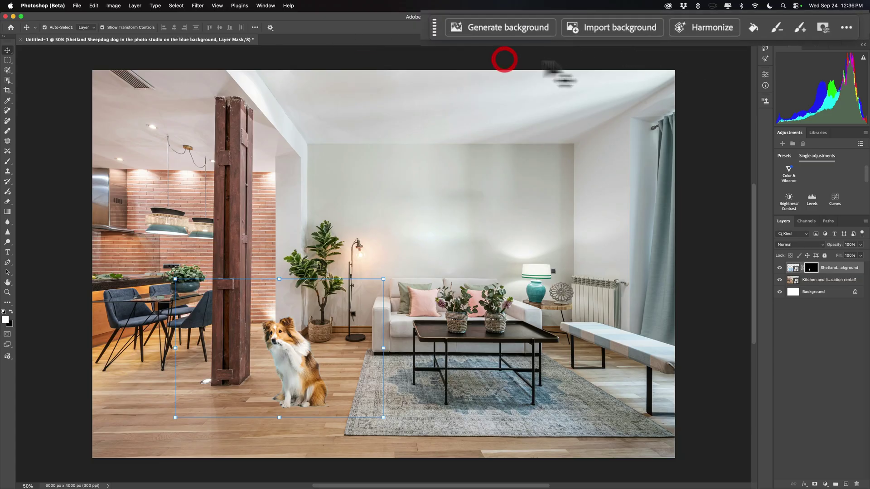
{"action": "left_click", "coordinate": [708, 28]}
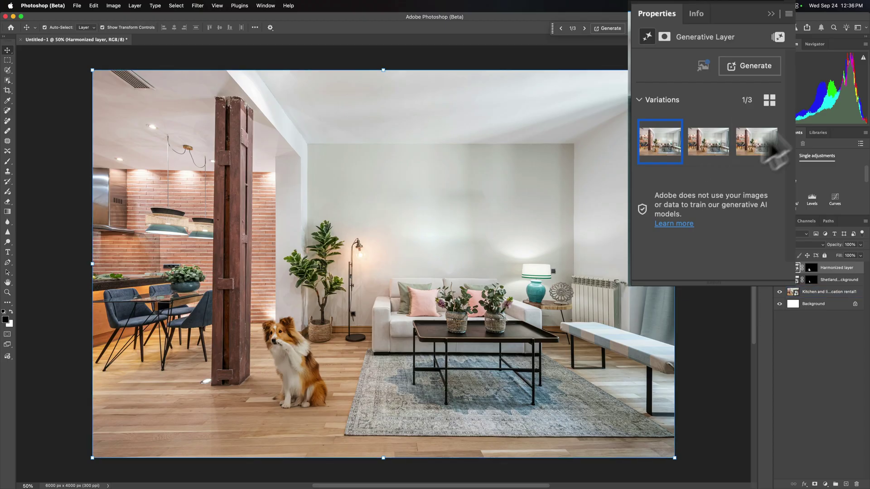
- Compare the three harmonized variations of the dog, keep the third one, and collapse the layer's properties
{"action": "left_click", "coordinate": [708, 141]}
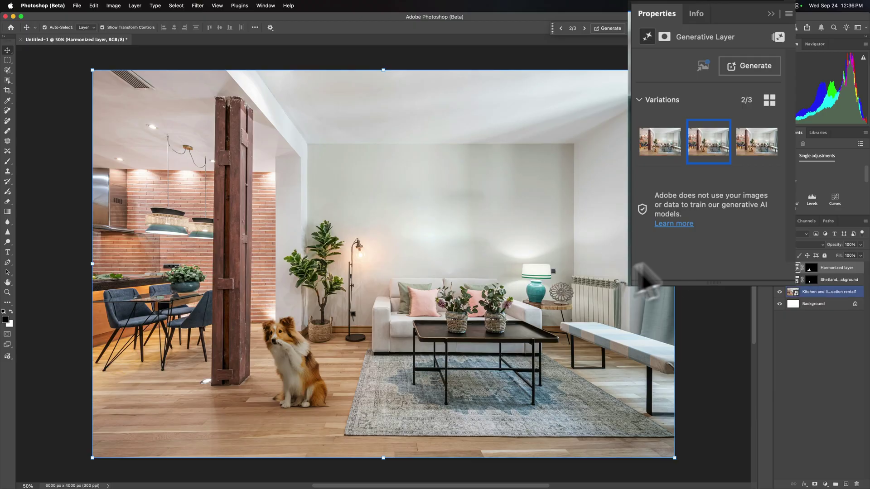
{"action": "left_click", "coordinate": [755, 146]}
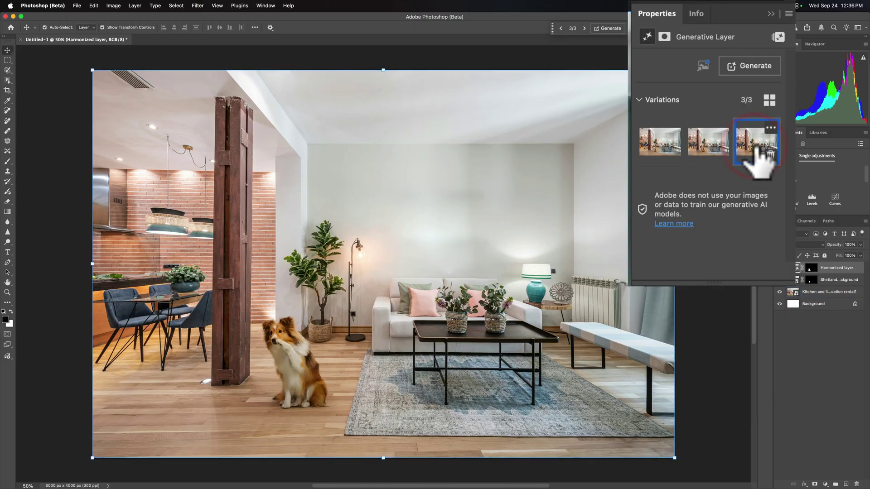
{"action": "left_click", "coordinate": [706, 142]}
{"action": "left_click", "coordinate": [753, 141]}
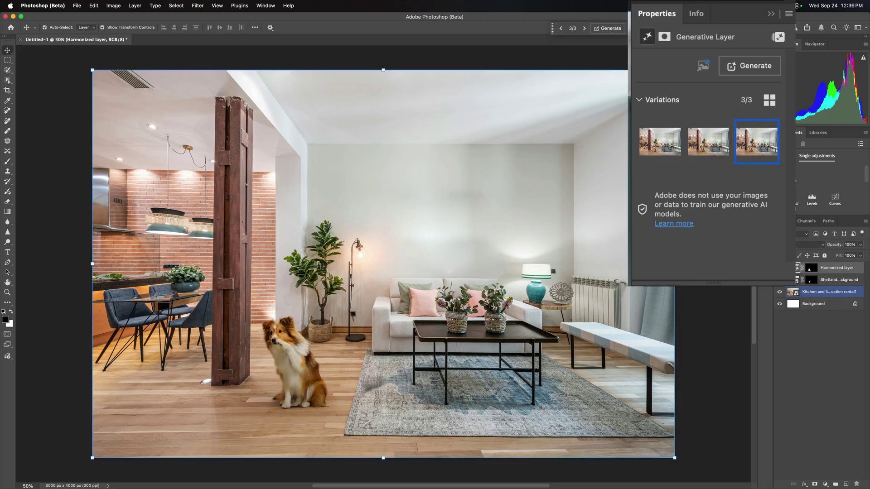
{"action": "mouse_move", "coordinate": [757, 143]}
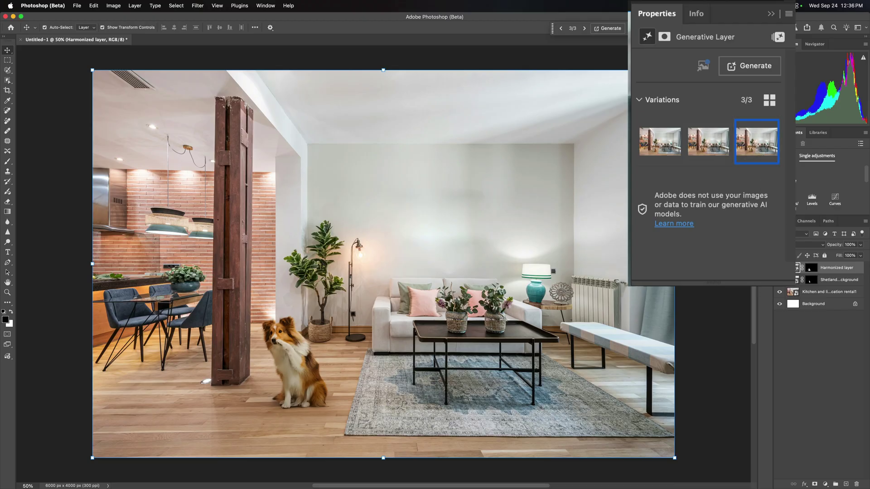
{"action": "left_click", "coordinate": [700, 145]}
{"action": "left_click", "coordinate": [658, 138]}
{"action": "left_click", "coordinate": [753, 137]}
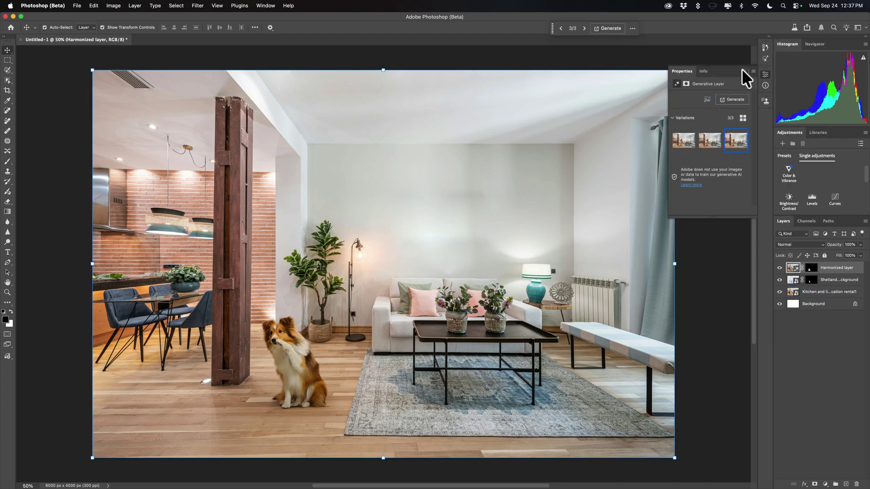
{"action": "left_click", "coordinate": [742, 70]}
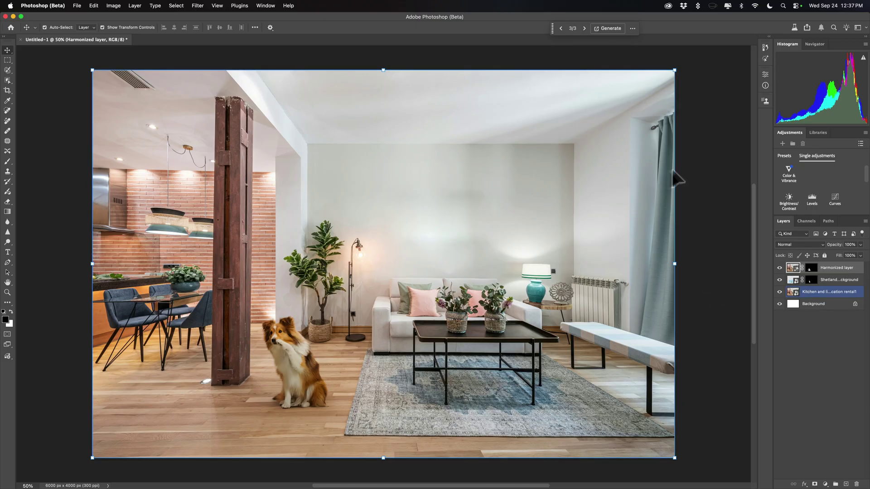
- Look over the available single adjustments and check which workspace is active
{"action": "scroll", "coordinate": [792, 175], "scroll_direction": "down", "scroll_amount": 3}
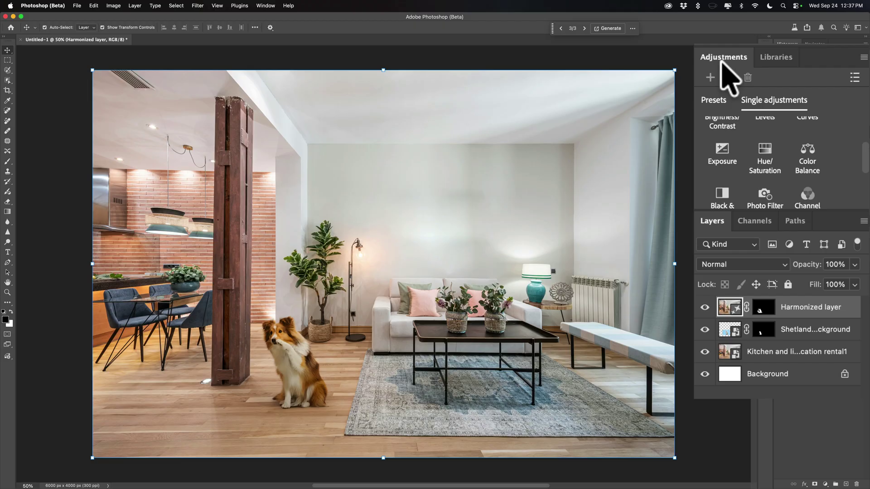
{"action": "mouse_move", "coordinate": [790, 135]}
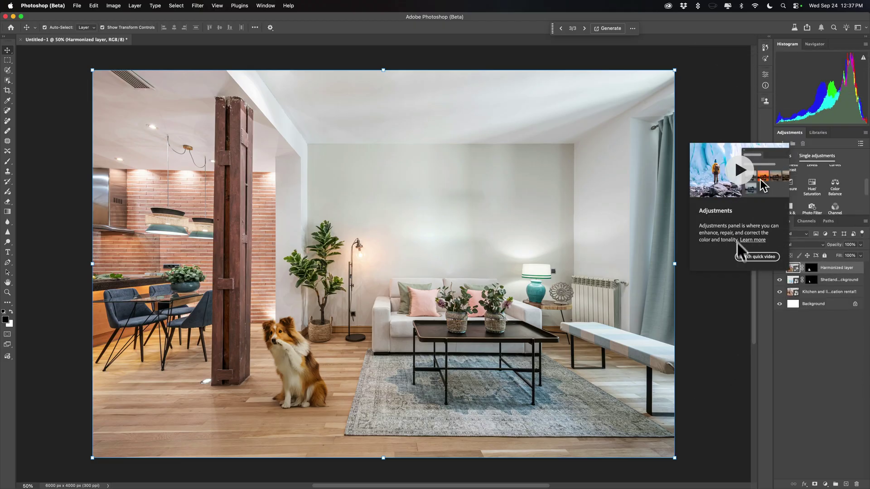
{"action": "left_click", "coordinate": [731, 288]}
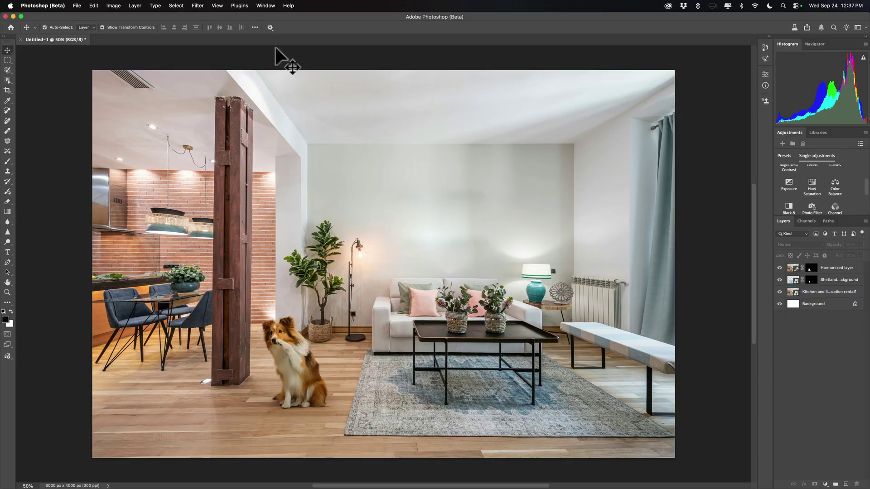
{"action": "left_click", "coordinate": [265, 5]}
{"action": "mouse_move", "coordinate": [210, 41]}
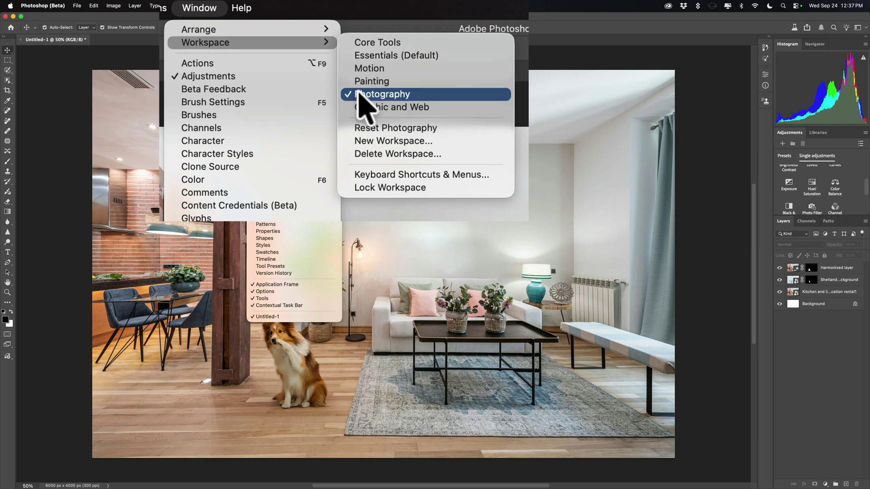
{"action": "left_click", "coordinate": [608, 27]}
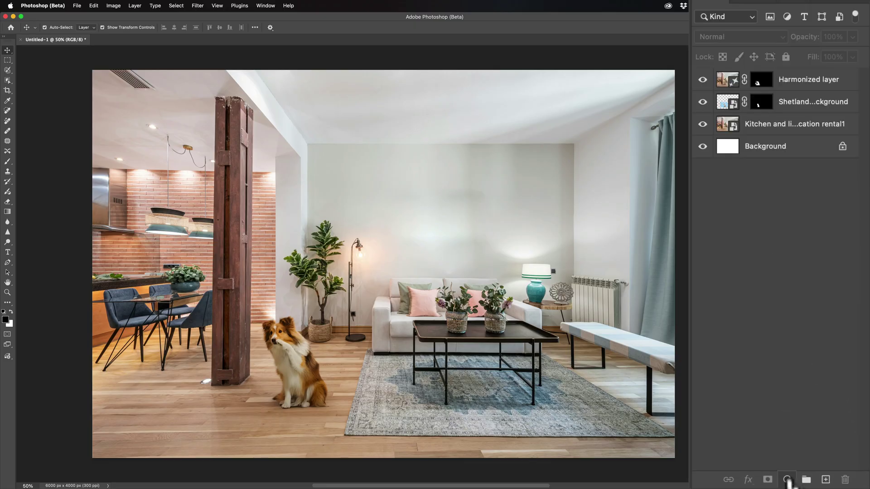
- Add an Exposure adjustment layer above the Harmonized layer, test its exposure, and leave the exposure at 0.00
{"action": "left_click", "coordinate": [787, 480]}
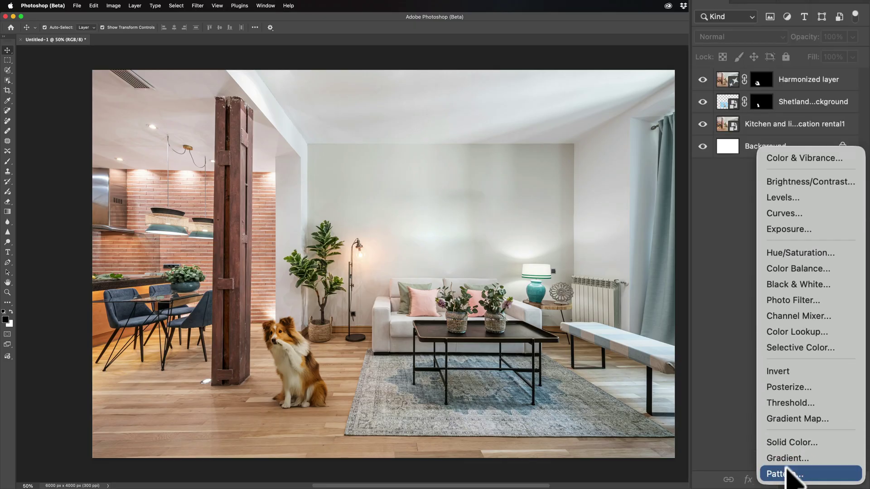
{"action": "left_click", "coordinate": [789, 230]}
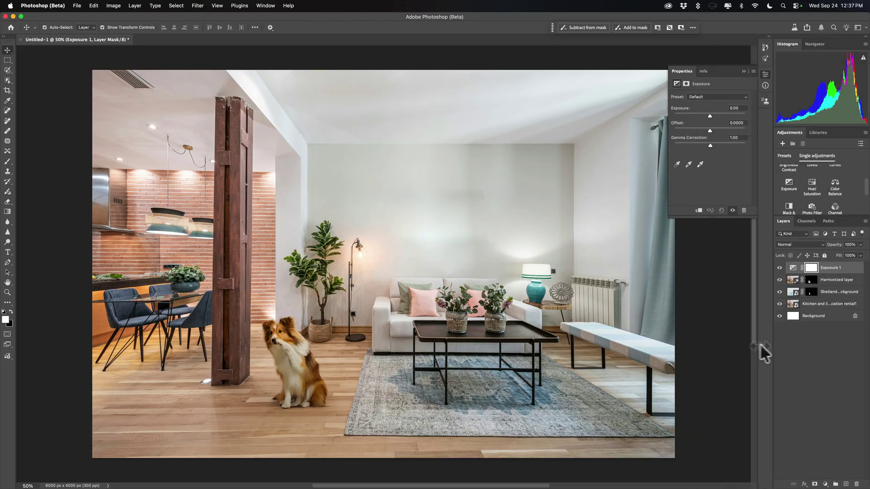
{"action": "left_click_drag", "start_coordinate": [708, 104], "coordinate": [725, 95]}
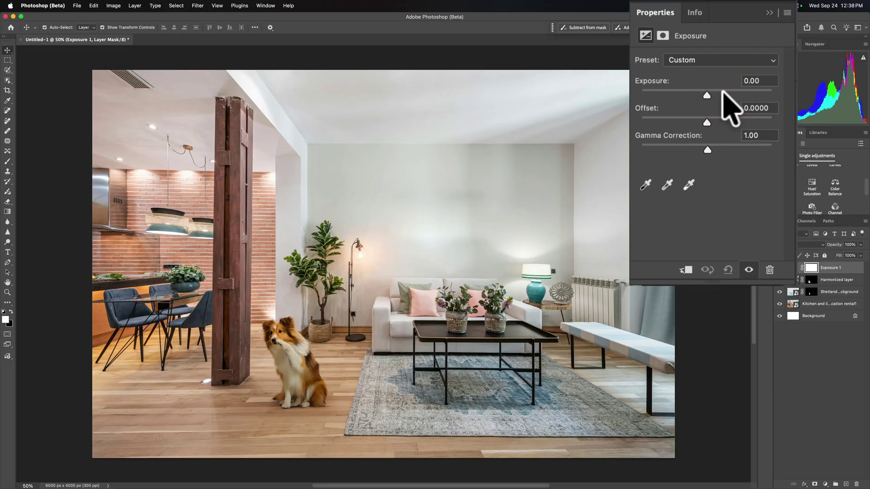
- Clip the Exposure adjustment to the Harmonized layer, test its exposure on the dog only, and collapse the adjustment's properties
{"action": "left_click", "coordinate": [831, 280]}
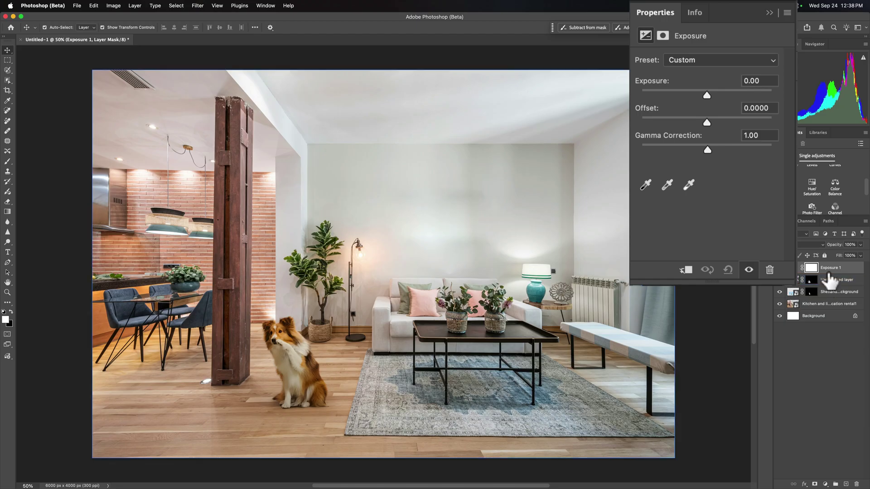
{"action": "left_click", "coordinate": [686, 271]}
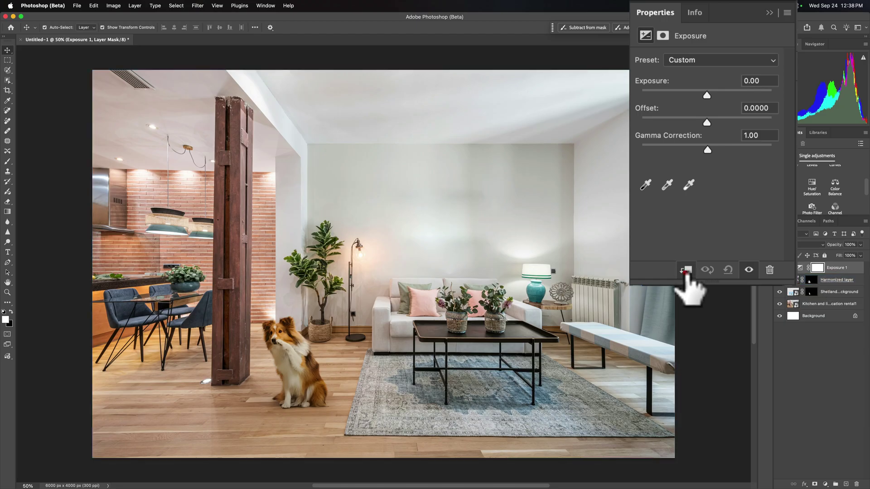
{"action": "left_click_drag", "start_coordinate": [704, 92], "coordinate": [708, 93]}
{"action": "left_click_drag", "start_coordinate": [741, 12], "coordinate": [742, 68]}
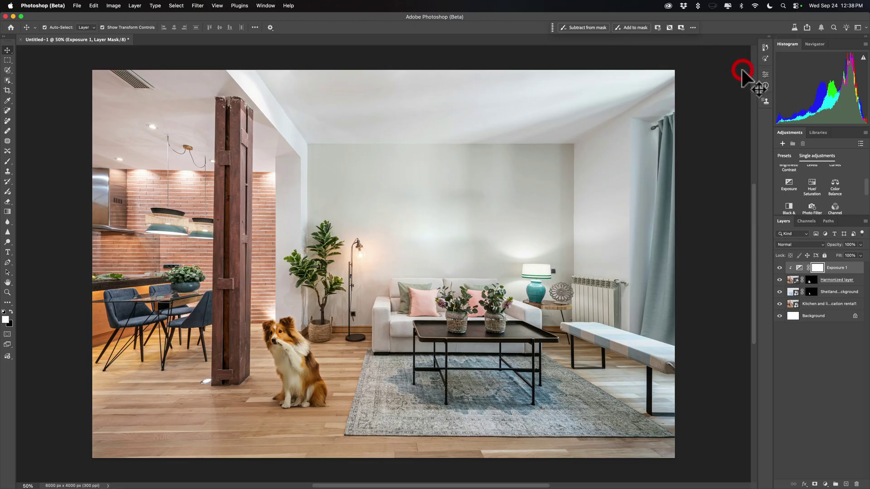
{"action": "left_click", "coordinate": [846, 282]}
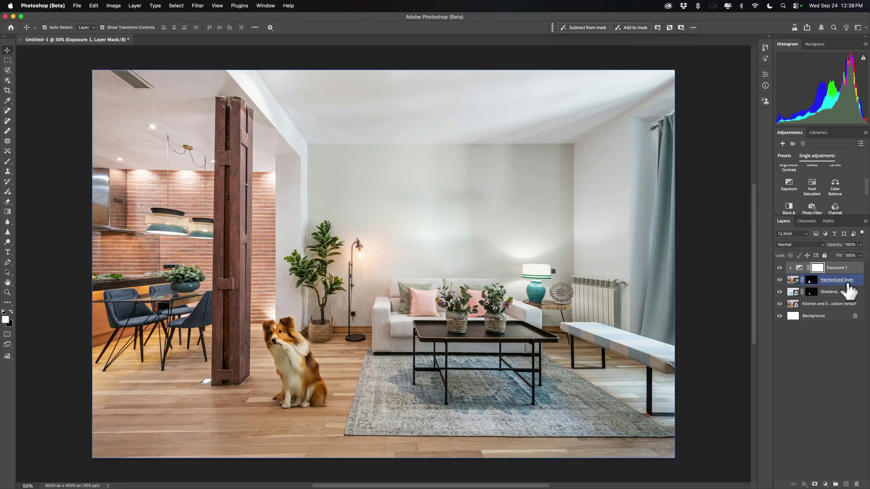